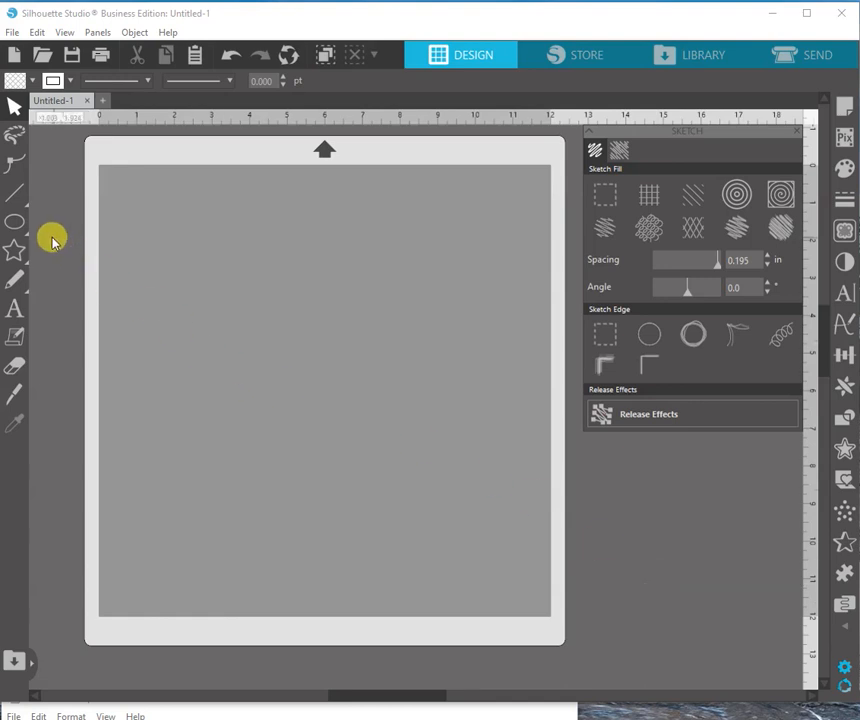
# Draw a circle about 10.9 in across on the mat and set its fill to transparent.
pyautogui.moveTo(14, 224)
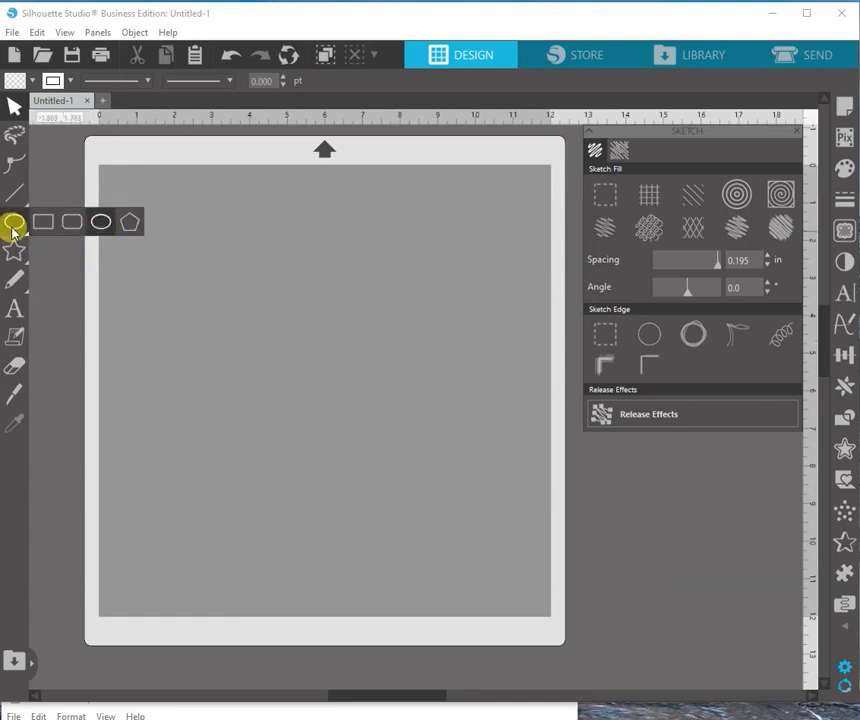
pyautogui.click(102, 227)
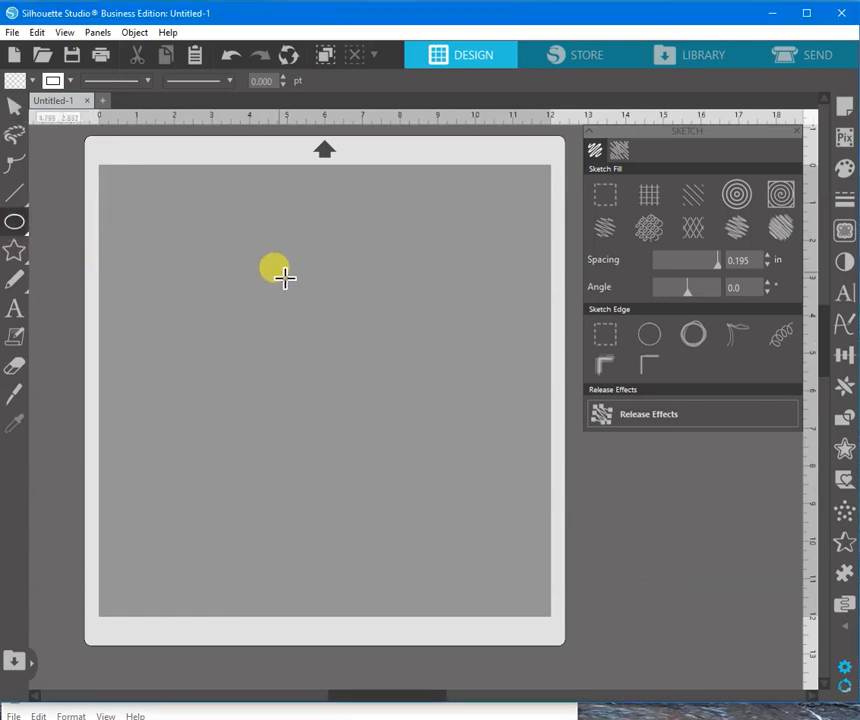
pyautogui.moveTo(140, 212)
pyautogui.mouseDown()
pyautogui.moveTo(163, 237)
pyautogui.moveTo(418, 401)
pyautogui.moveTo(503, 468)
pyautogui.moveTo(601, 597)
pyautogui.moveTo(587, 584)
pyautogui.mouseUp()
pyautogui.moveTo(454, 498); pyautogui.dragTo(454, 495)
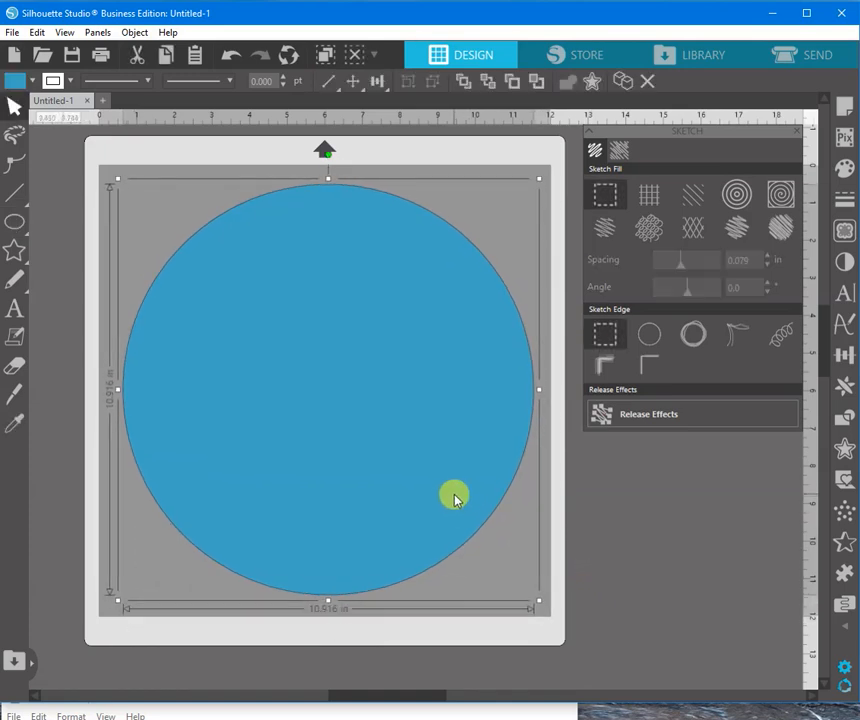
pyautogui.click(18, 82)
pyautogui.click(43, 104)
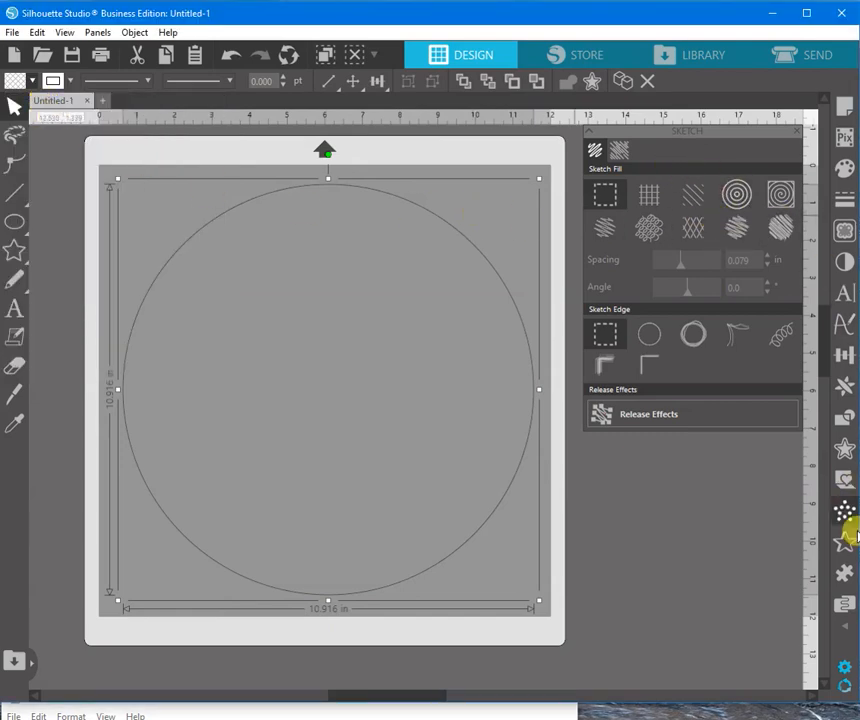
# Apply the spiral sketch fill to the circle with a spacing of 0.195 in.
pyautogui.moveTo(845, 628)
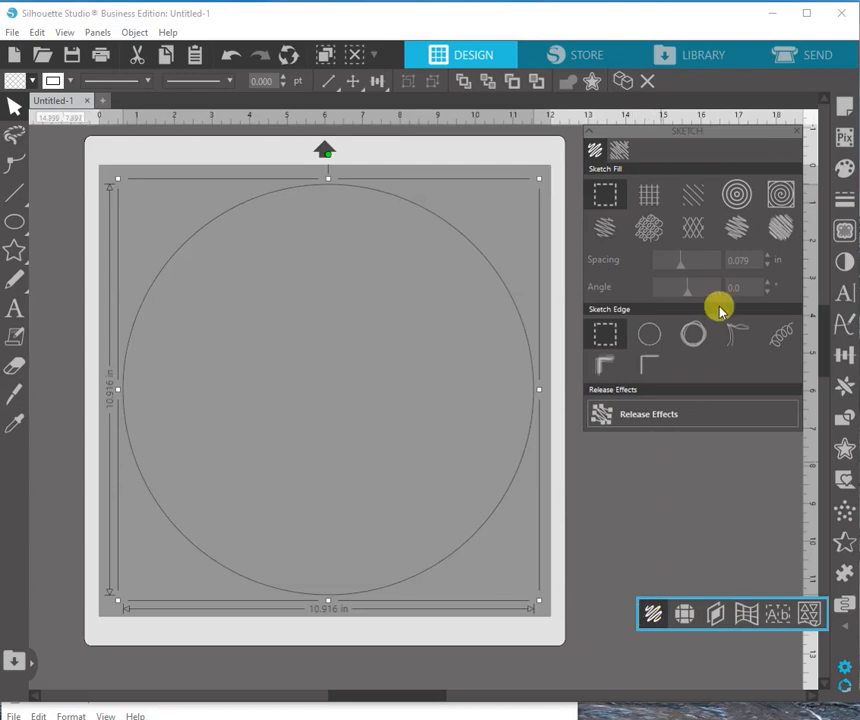
pyautogui.click(778, 194)
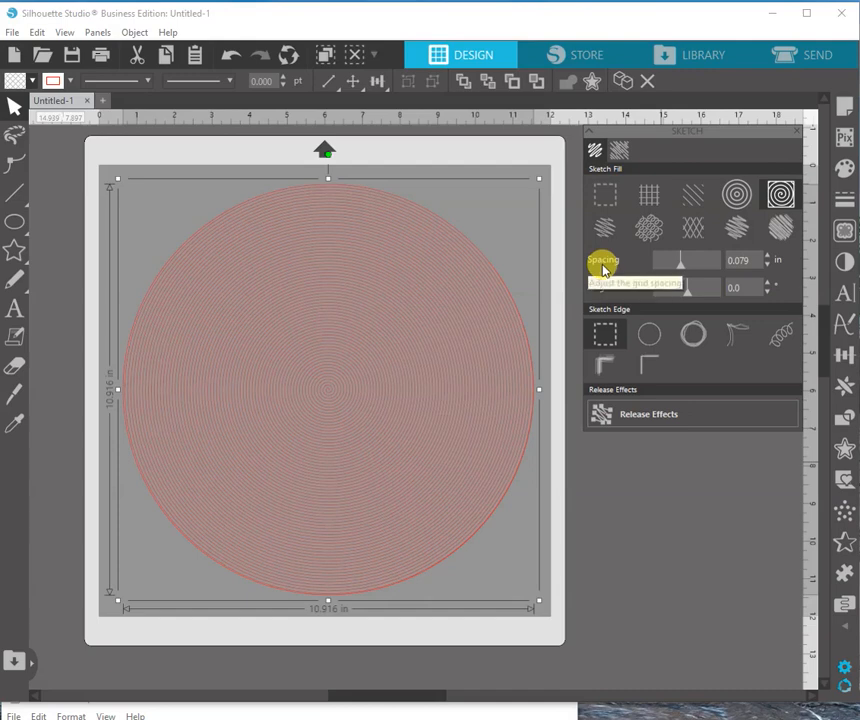
pyautogui.moveTo(678, 265); pyautogui.dragTo(766, 265)
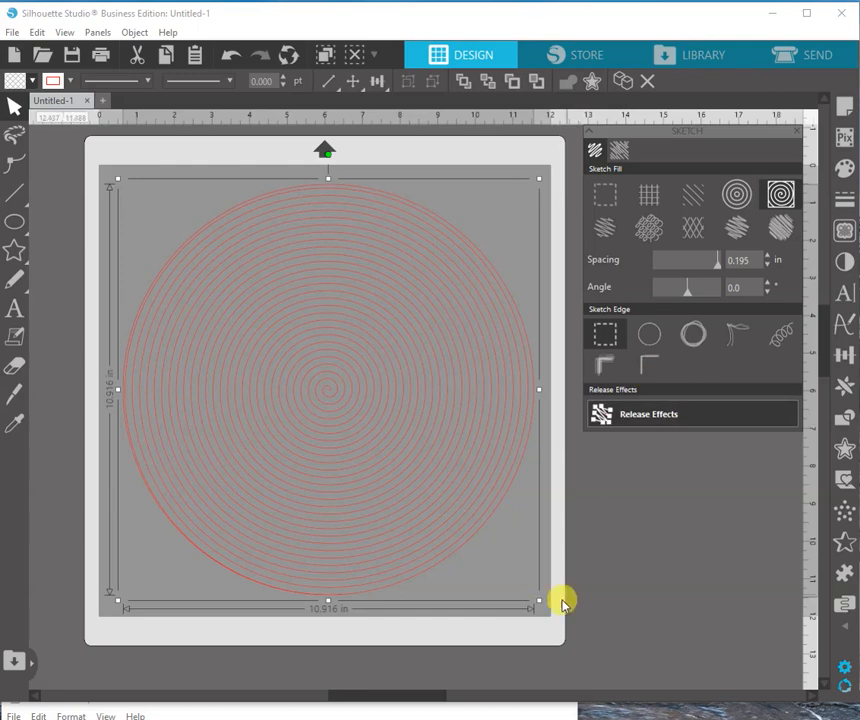
# Scale the spiral-filled circle down proportionally to about 4.5 in across.
pyautogui.moveTo(538, 600); pyautogui.dragTo(307, 369)
pyautogui.moveTo(388, 418); pyautogui.dragTo(572, 601)
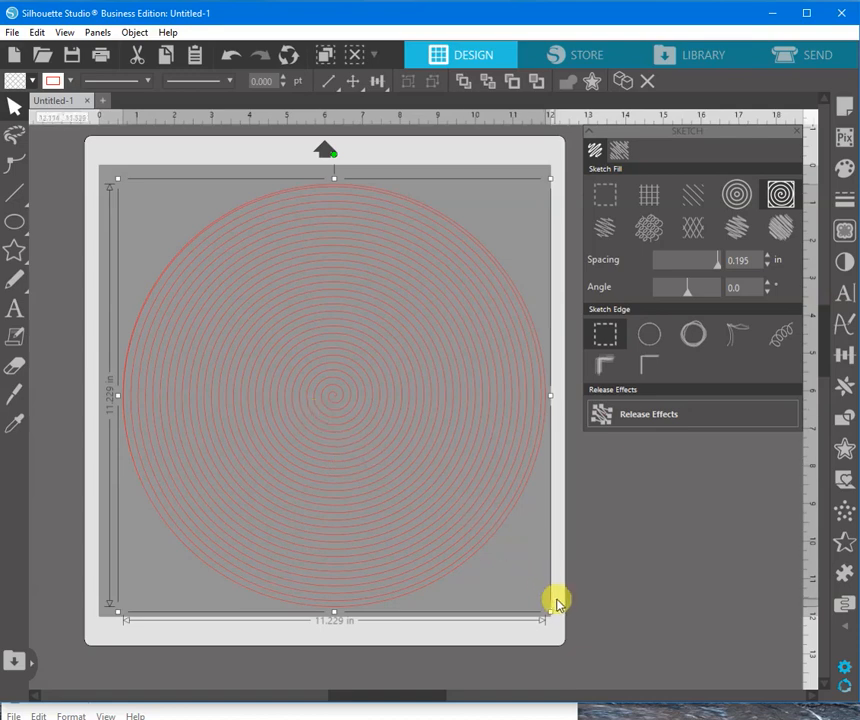
pyautogui.moveTo(553, 607); pyautogui.dragTo(297, 367)
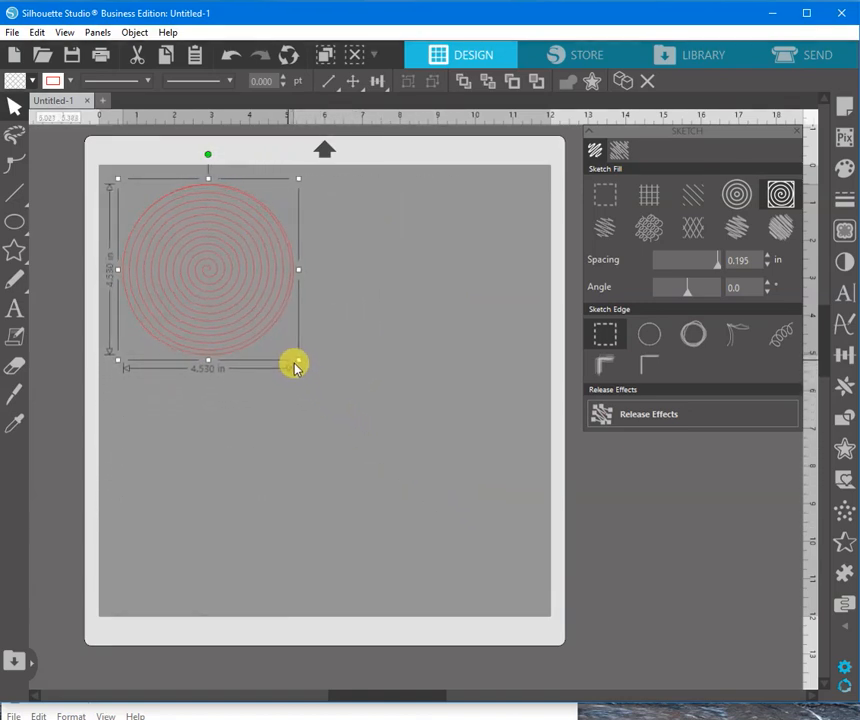
# Release the sketch effects from the spiral and enlarge it proportionally to about 11.28 in across.
pyautogui.click(633, 416)
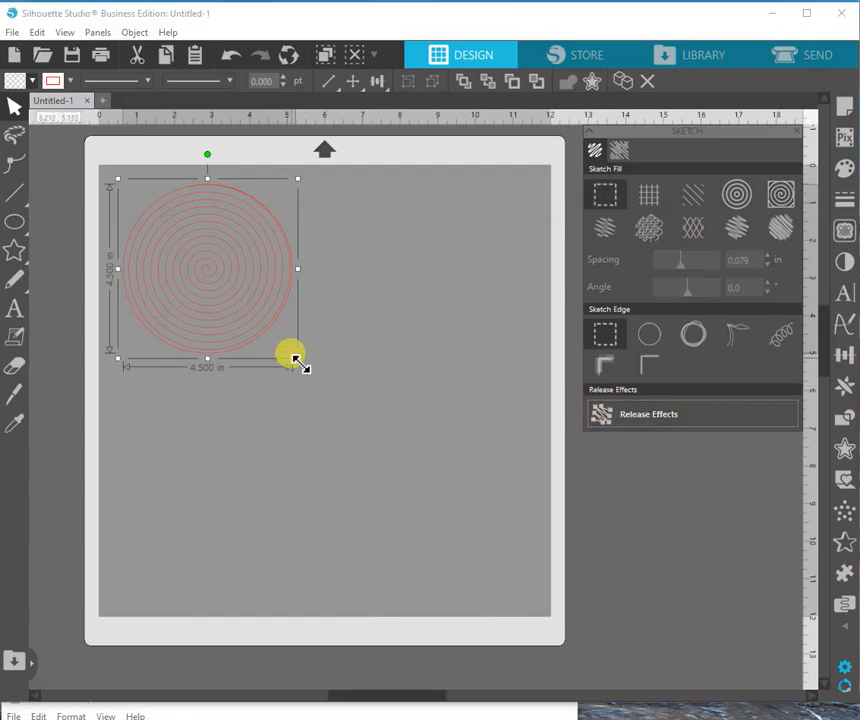
pyautogui.moveTo(303, 372); pyautogui.dragTo(556, 613)
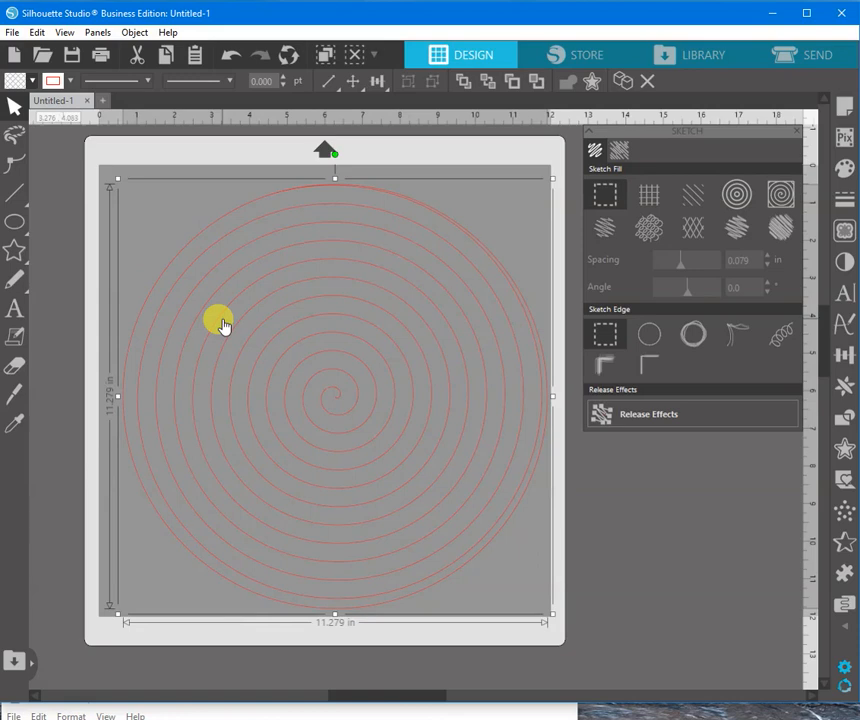
# Release the spiral's compound path to delete the outer circle, and move the remaining spiral to roughly the middle of the mat.
pyautogui.rightClick(222, 325)
pyautogui.click(300, 607)
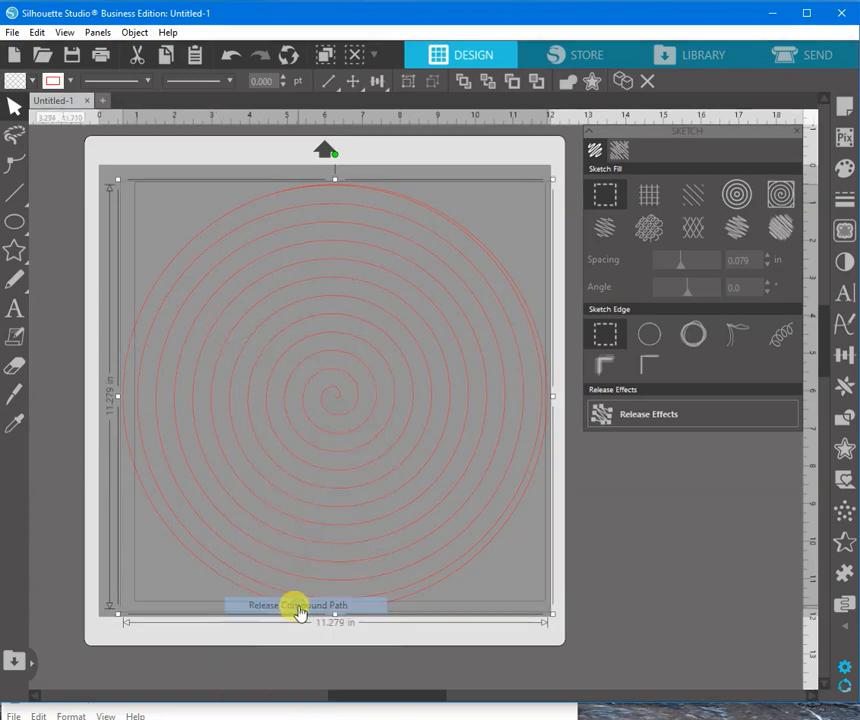
pyautogui.click(528, 610)
pyautogui.moveTo(425, 607); pyautogui.dragTo(555, 632)
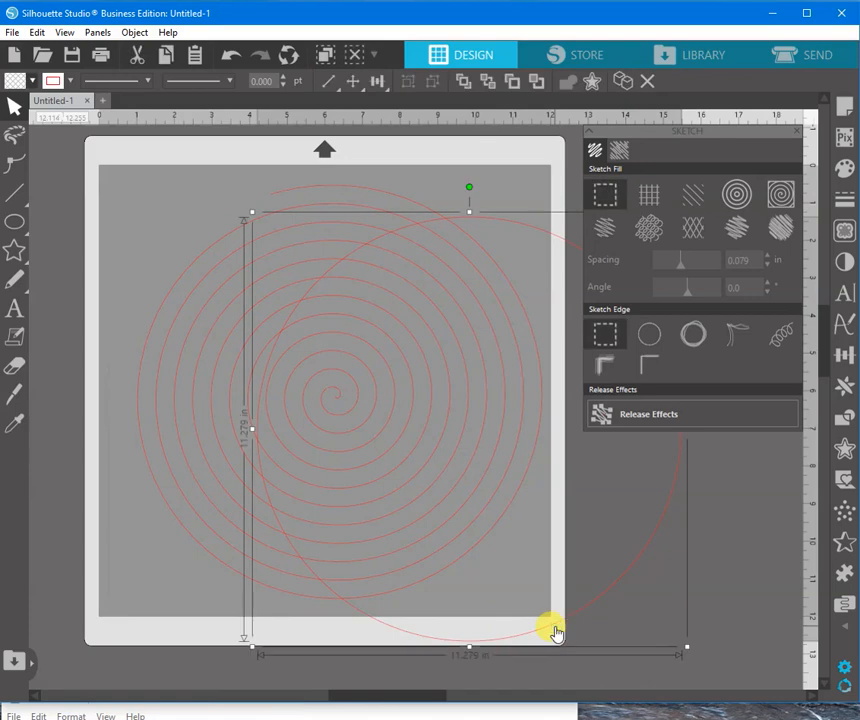
pyautogui.press('Delete')
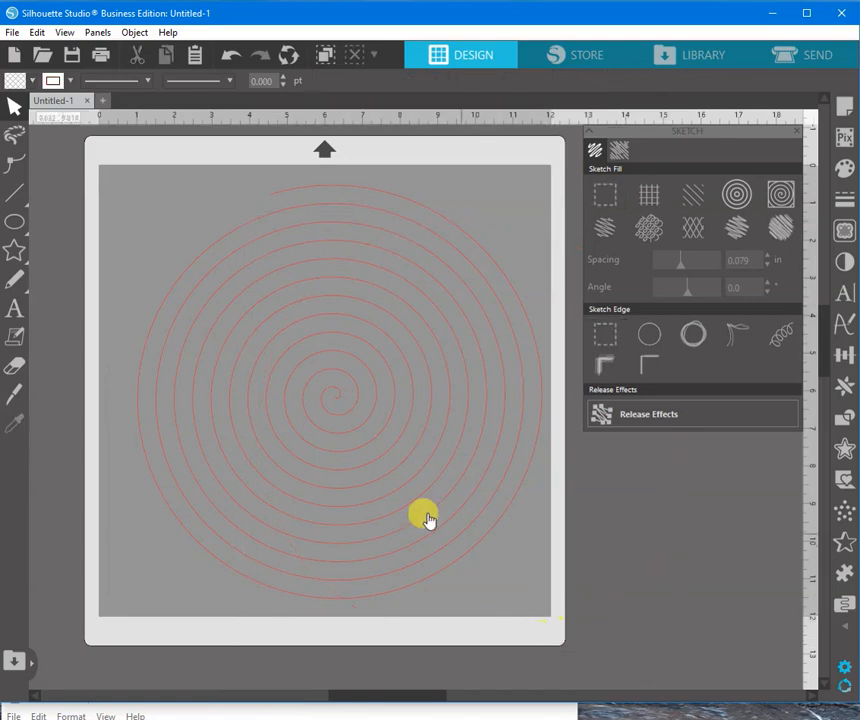
pyautogui.moveTo(362, 472)
pyautogui.mouseDown()
pyautogui.moveTo(353, 481)
pyautogui.moveTo(353, 466)
pyautogui.moveTo(352, 479)
pyautogui.mouseUp()
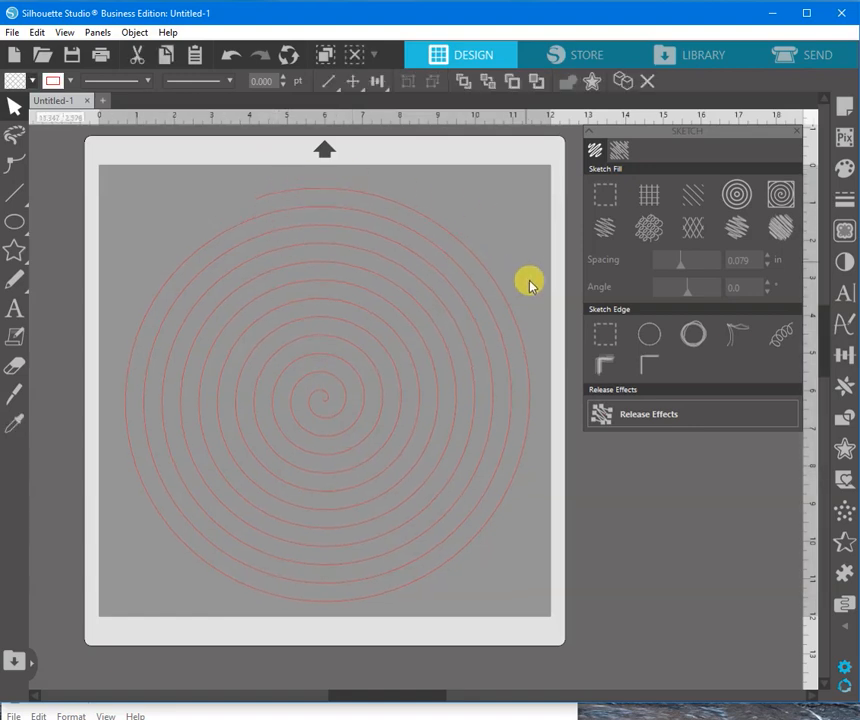
pyautogui.click(409, 600)
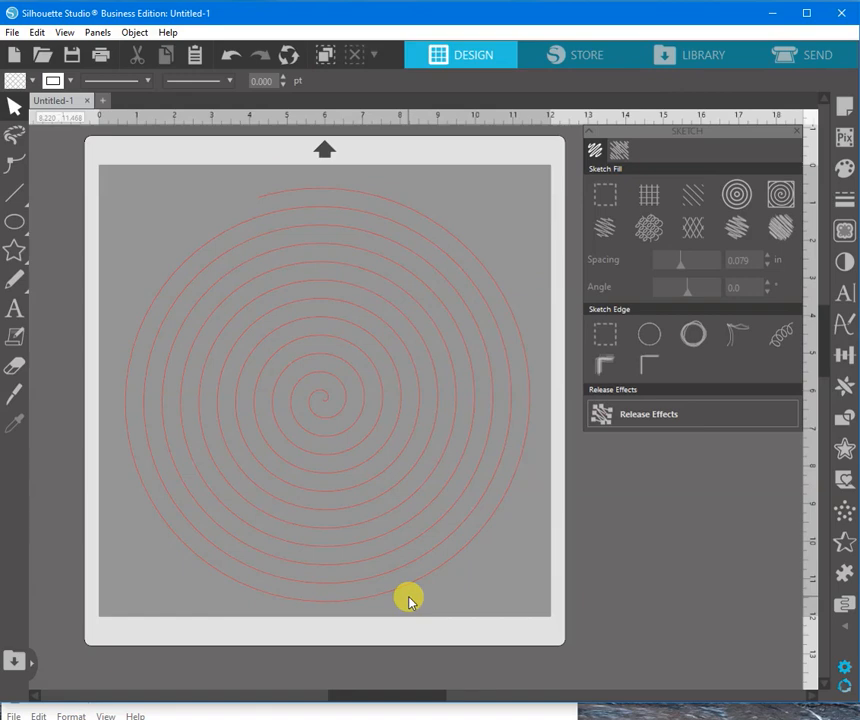
# Add the text "This is a test" in the Euphorigenic font near the mat's upper-left corner.
pyautogui.click(843, 292)
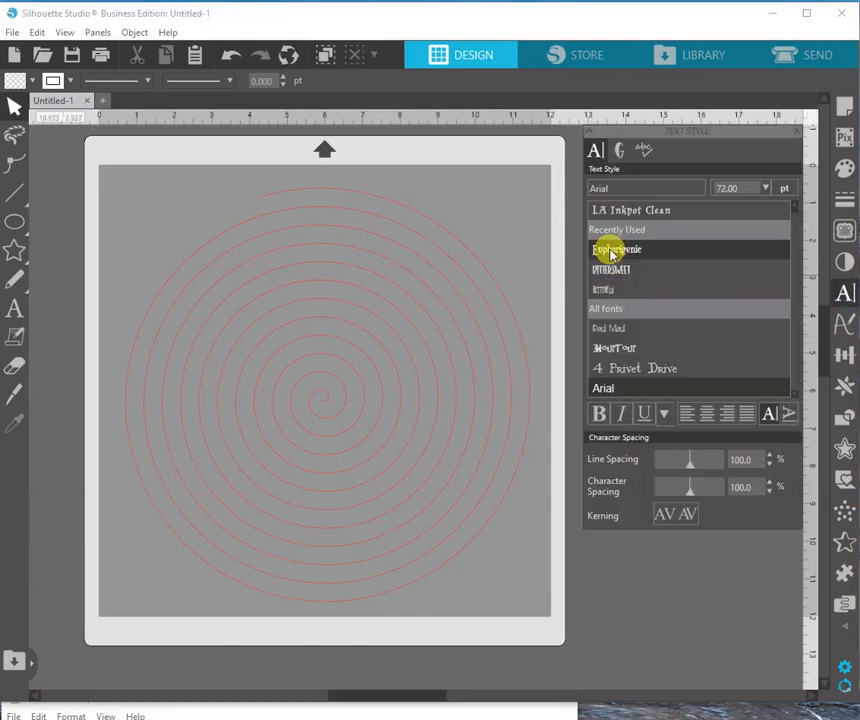
pyautogui.click(611, 251)
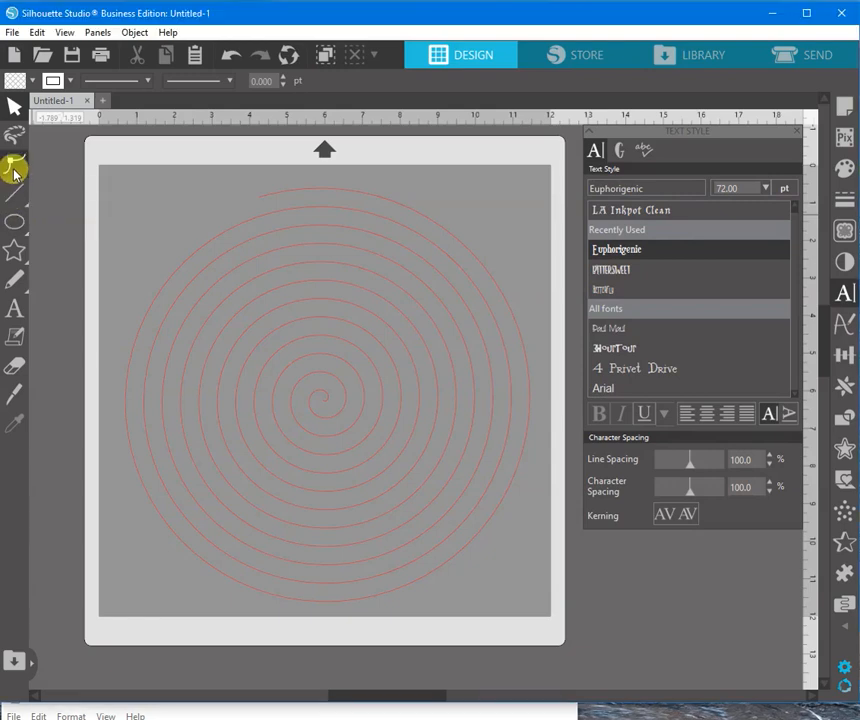
pyautogui.click(16, 305)
pyautogui.click(119, 229)
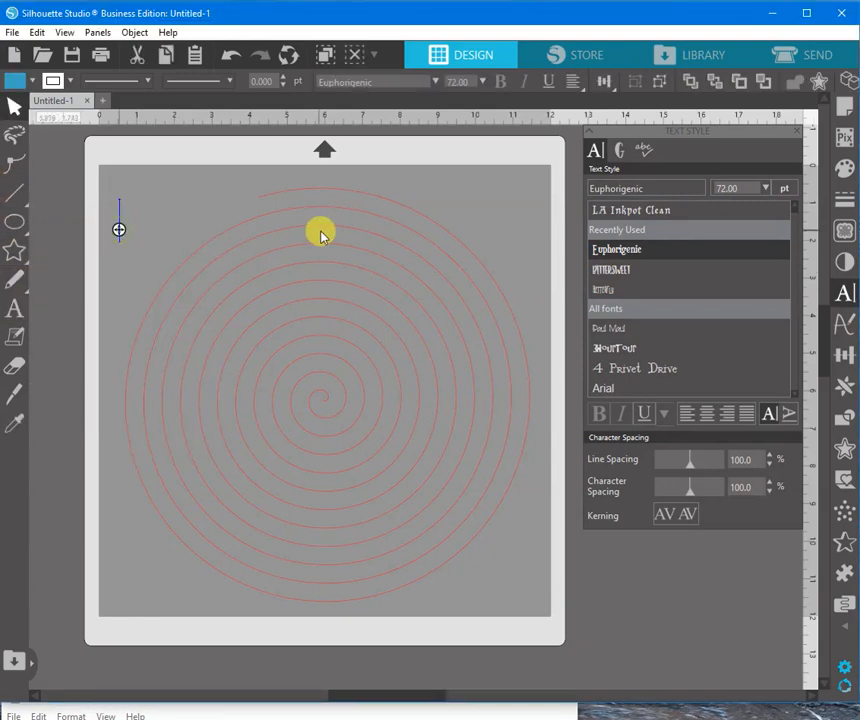
pyautogui.write('T')
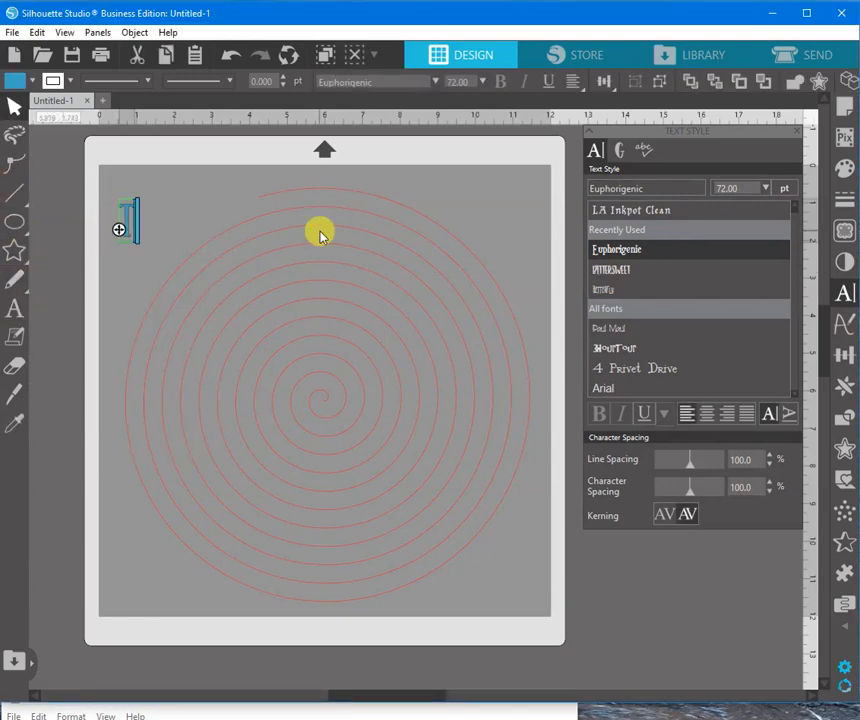
pyautogui.write('his is a test')
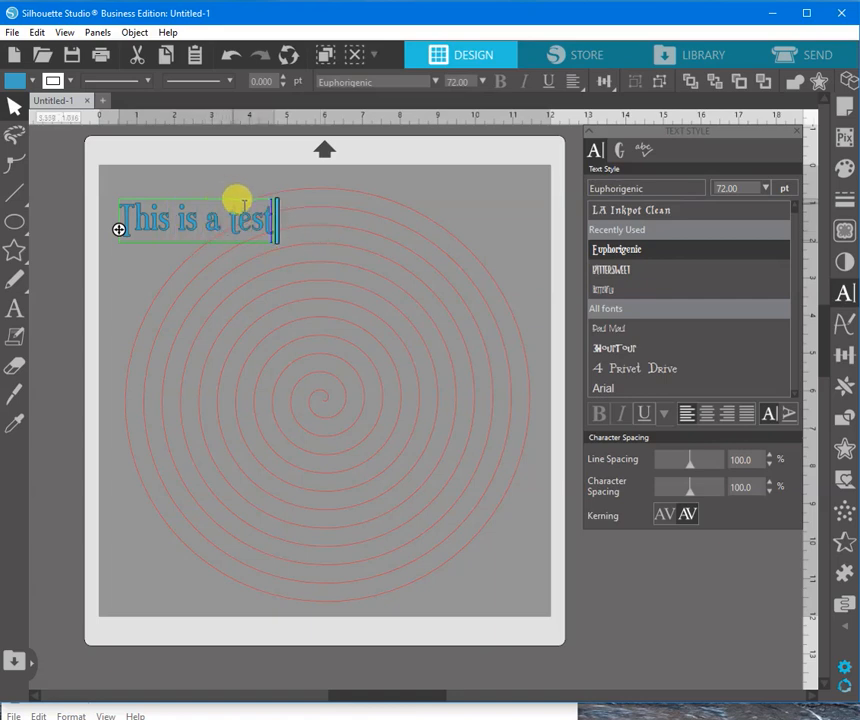
pyautogui.click(135, 252)
# Set the font size of the "This is a test" text to 30 pt.
pyautogui.click(132, 232)
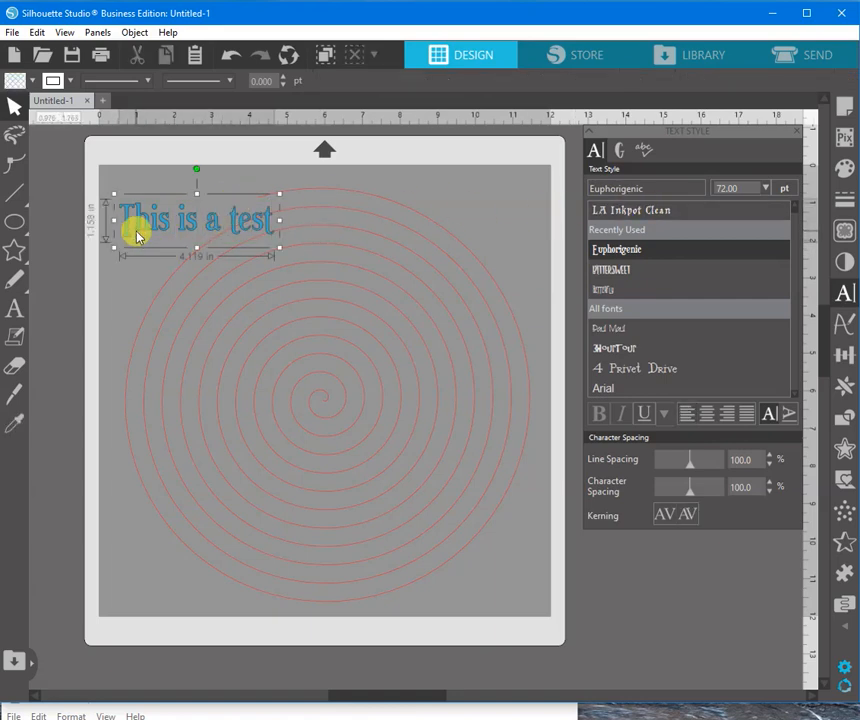
pyautogui.click(738, 187)
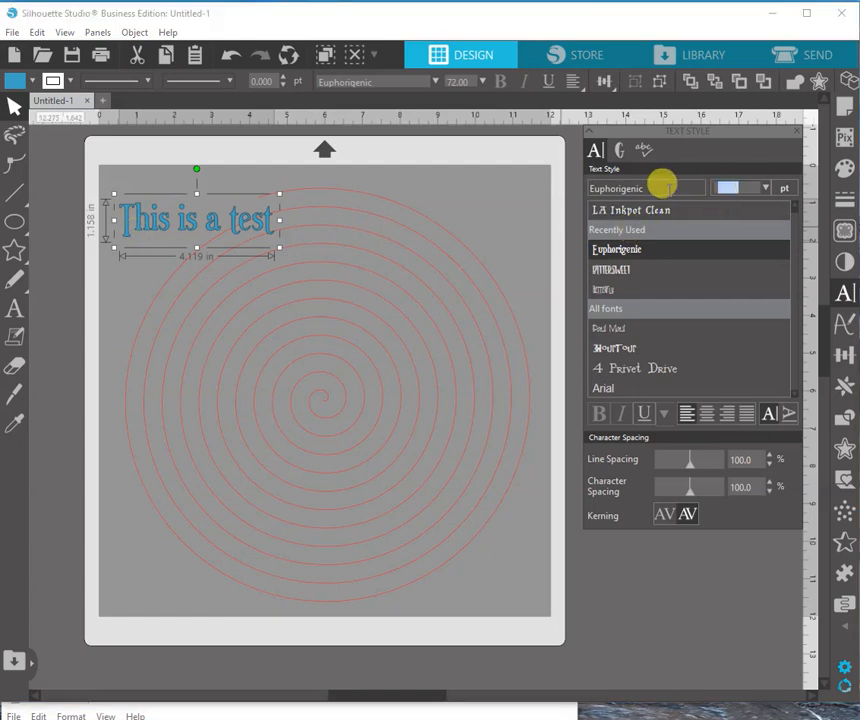
pyautogui.press('Return')
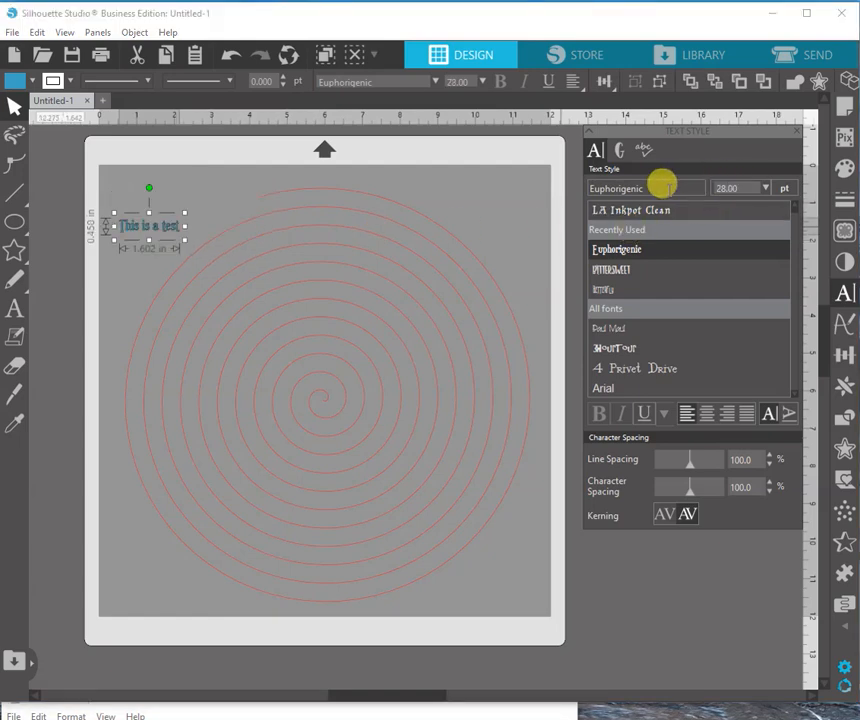
pyautogui.click(748, 188)
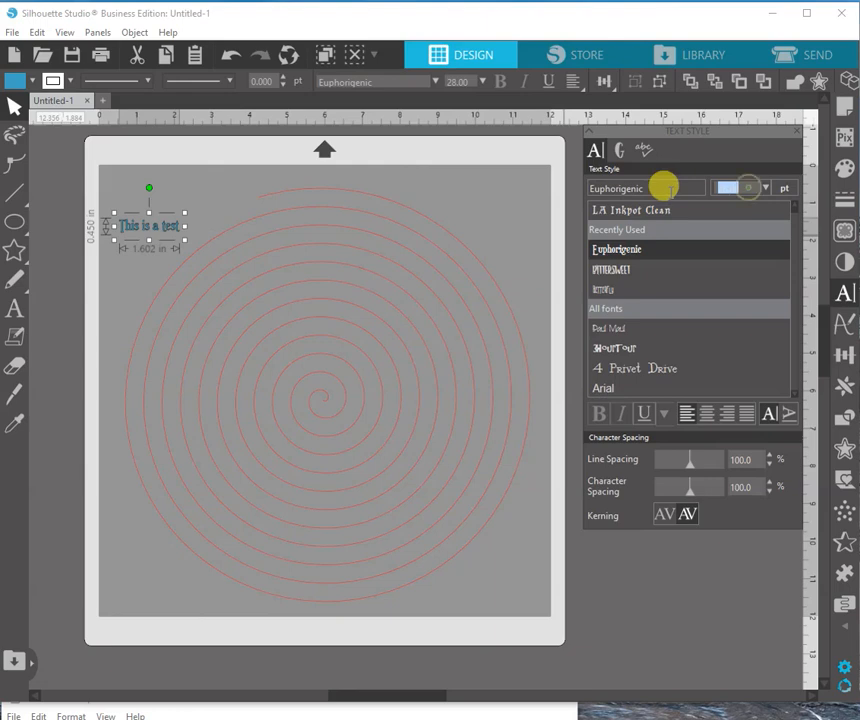
pyautogui.press('Return')
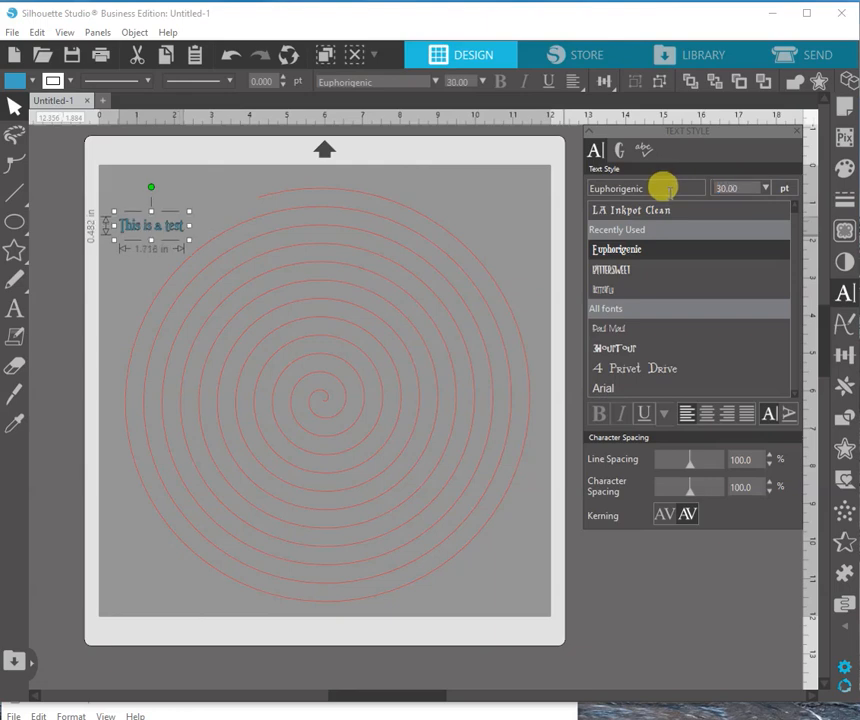
pyautogui.click(282, 219)
# Attach the "This is a test" text to the spiral path, starting at the spiral's outer end.
pyautogui.click(174, 218)
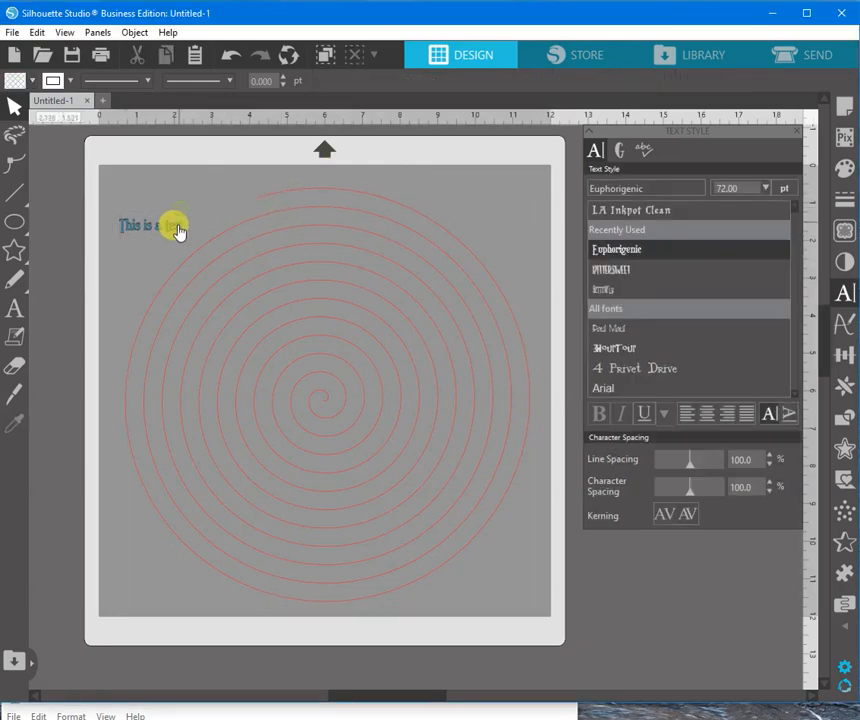
pyautogui.doubleClick(177, 225)
pyautogui.moveTo(159, 228); pyautogui.dragTo(309, 184)
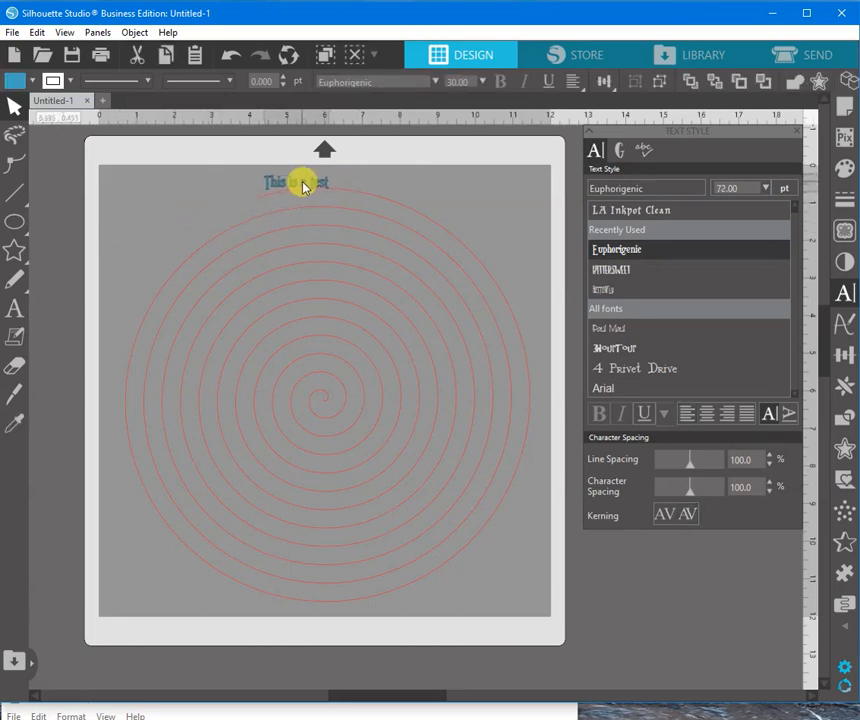
pyautogui.click(262, 187)
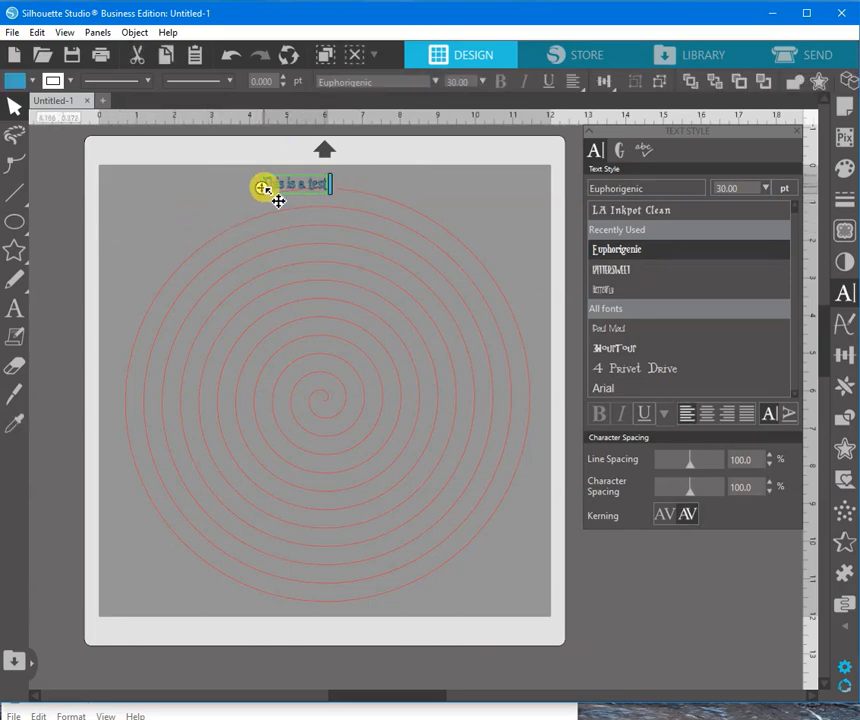
pyautogui.moveTo(262, 187)
pyautogui.mouseDown()
pyautogui.moveTo(377, 177)
pyautogui.moveTo(378, 197)
pyautogui.moveTo(486, 217)
pyautogui.moveTo(485, 268)
pyautogui.moveTo(503, 267)
pyautogui.moveTo(409, 205)
pyautogui.moveTo(313, 194)
pyautogui.moveTo(280, 205)
pyautogui.moveTo(278, 192)
pyautogui.moveTo(263, 195)
pyautogui.mouseUp()
pyautogui.click(198, 196)
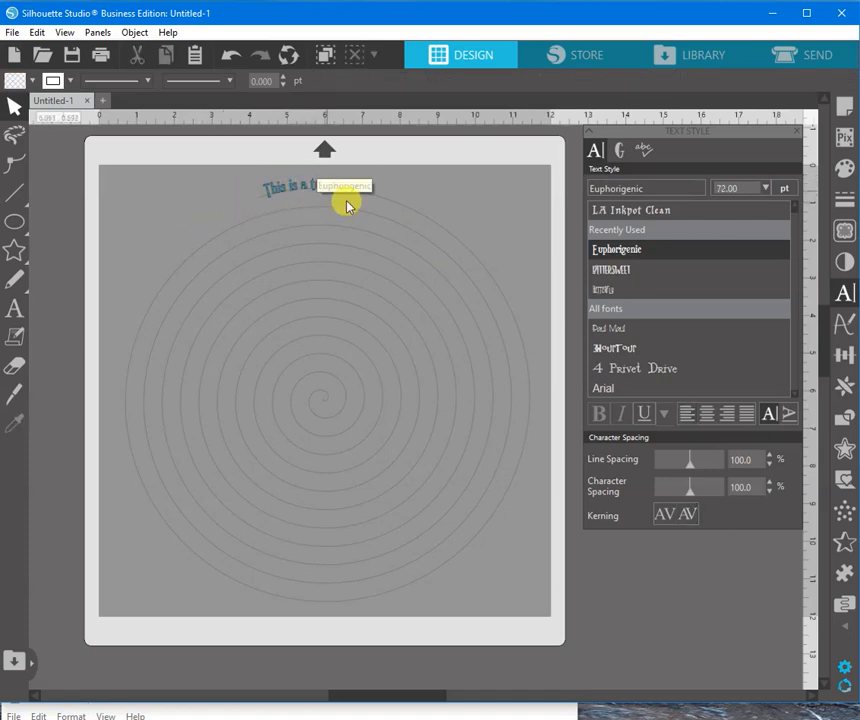
# Switch to Notepad and copy the entire lyrics text.
pyautogui.click(237, 713)
pyautogui.moveTo(219, 703); pyautogui.dragTo(274, 595)
pyautogui.click(158, 614)
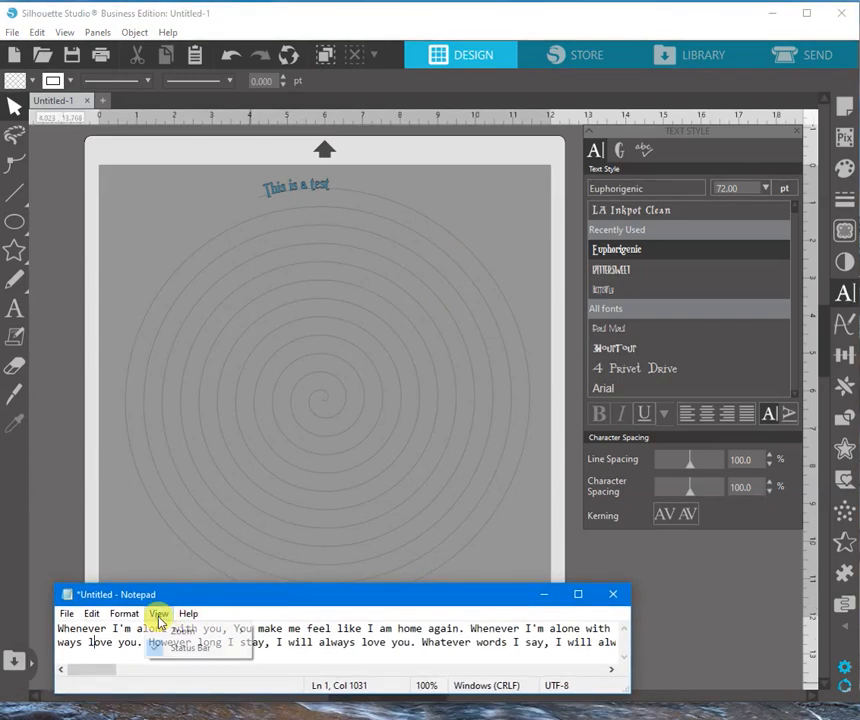
pyautogui.moveTo(124, 614)
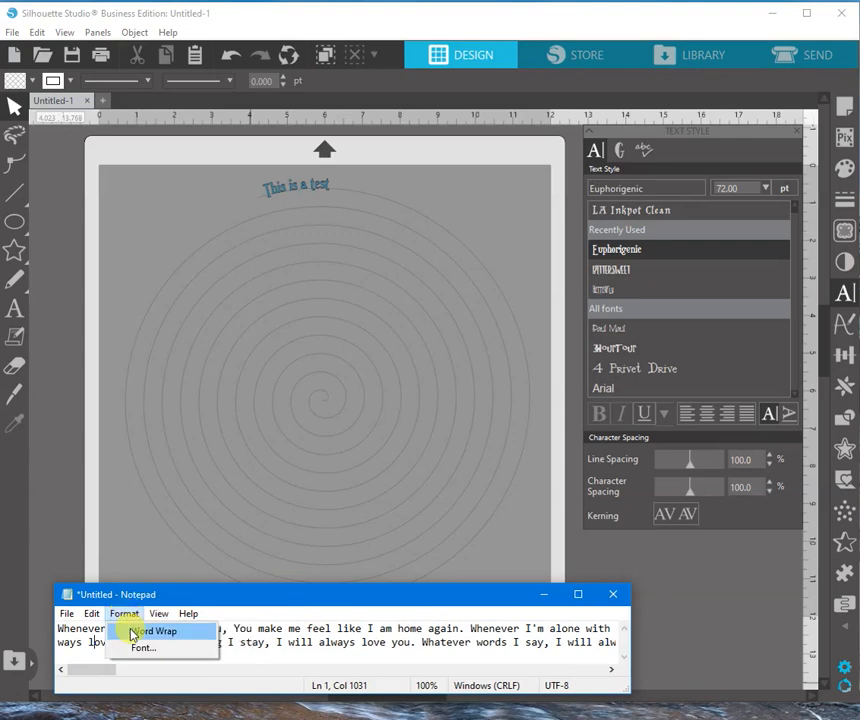
pyautogui.click(282, 649)
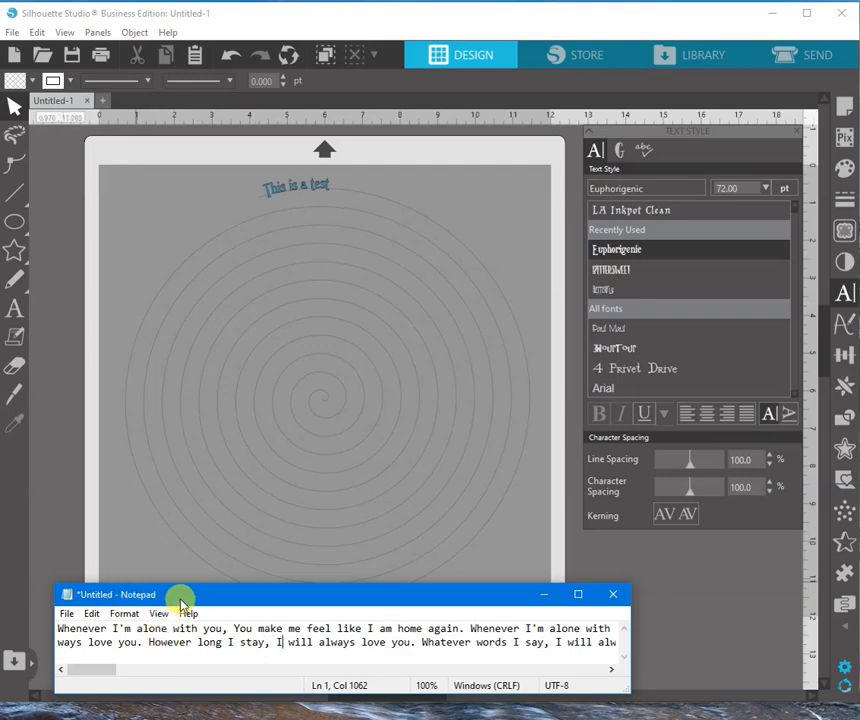
pyautogui.moveTo(182, 601); pyautogui.dragTo(154, 639)
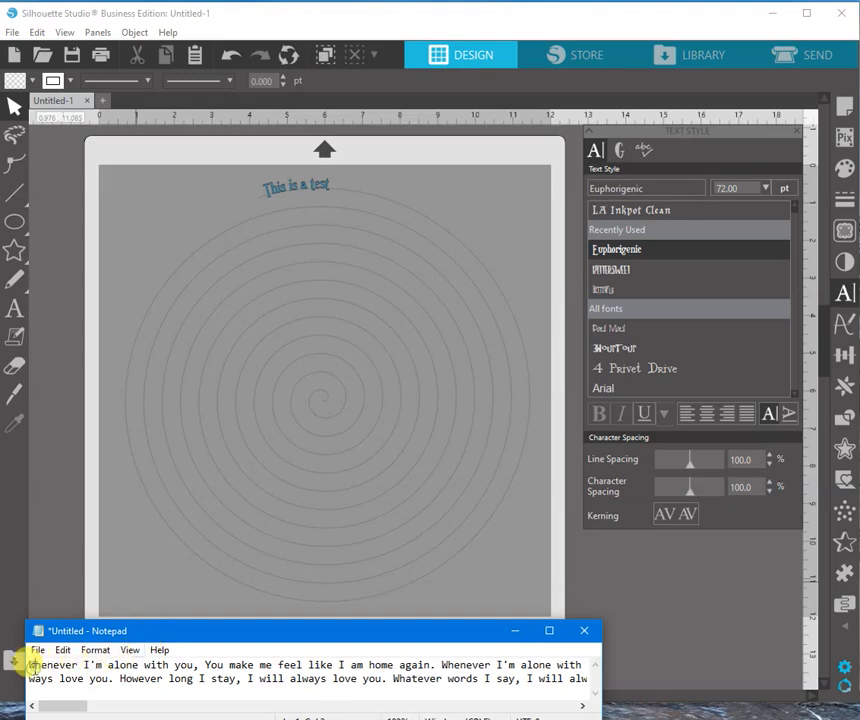
pyautogui.hotkey('ctrl', 'a')
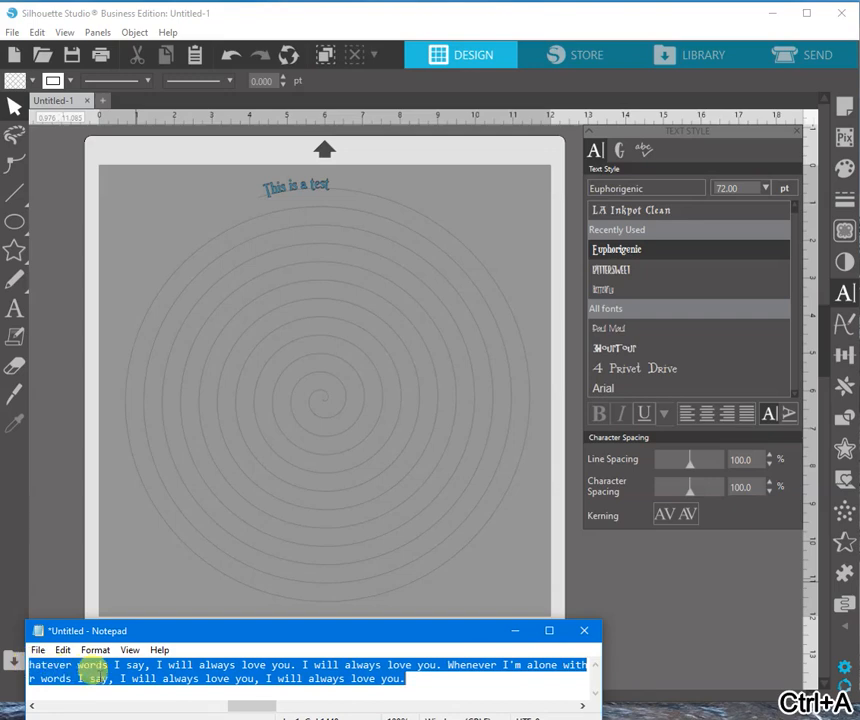
pyautogui.hotkey('ctrl', 'c')
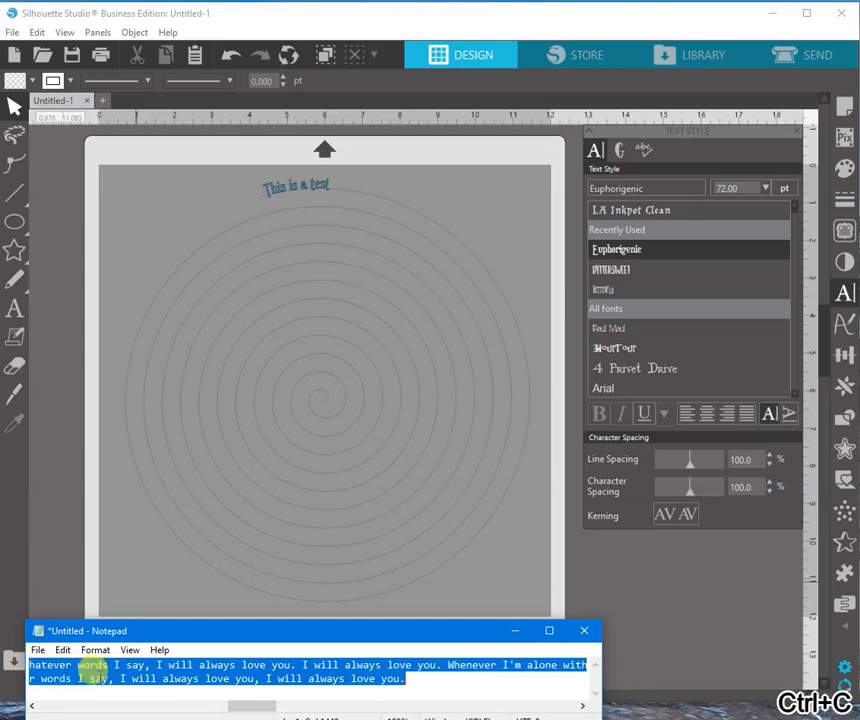
# In Silhouette Studio, delete the test wording after its initial "T" and paste the copied lyrics along the spiral in its place.
pyautogui.click(322, 185)
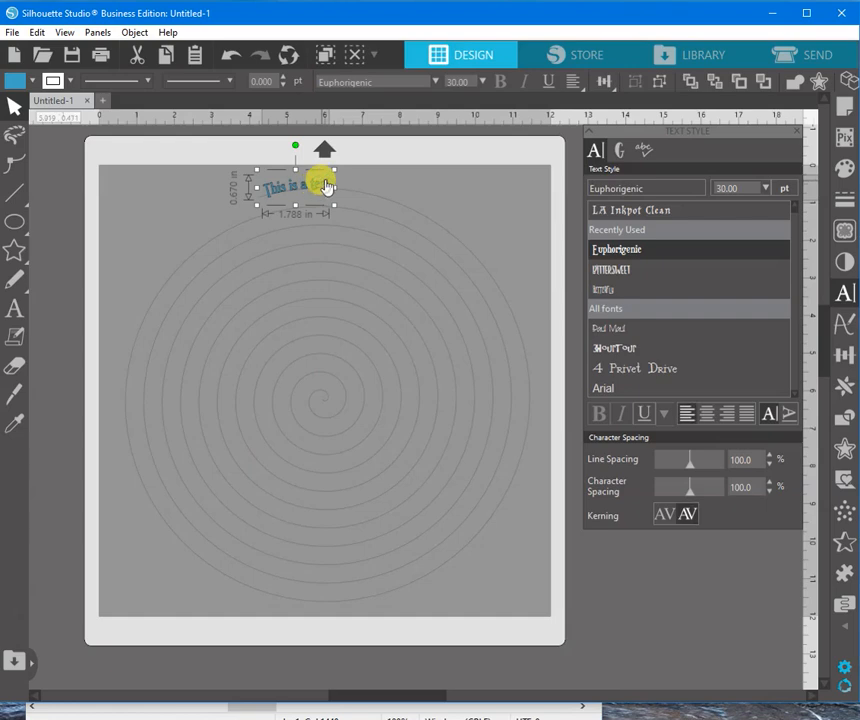
pyautogui.doubleClick(325, 185)
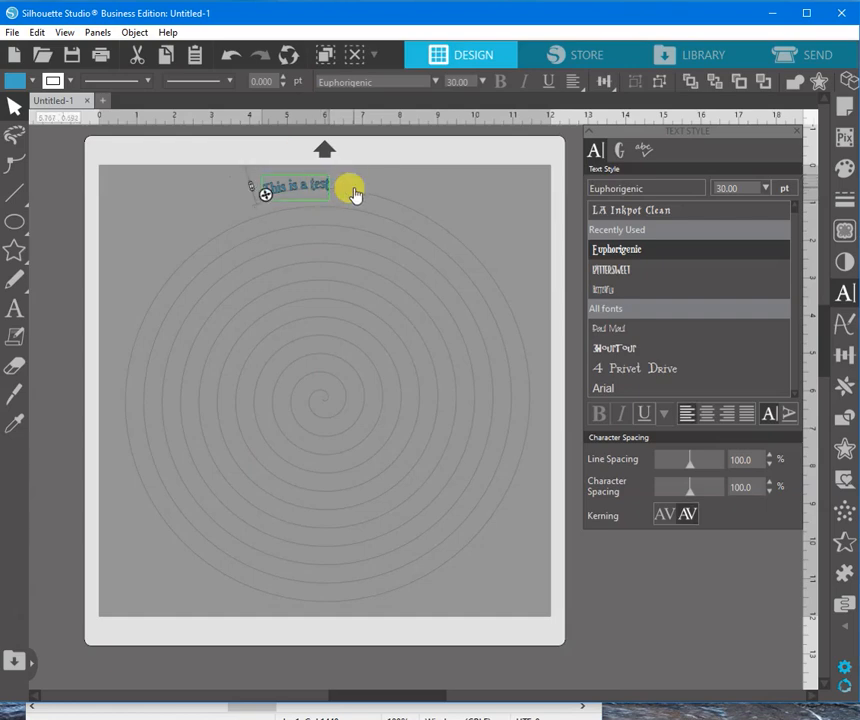
pyautogui.press('BackSpace')
pyautogui.press('BackSpace')
pyautogui.press('BackSpace')
pyautogui.press('BackSpace')
pyautogui.press('BackSpace')
pyautogui.press('BackSpace')
pyautogui.press('BackSpace')
pyautogui.press('BackSpace')
pyautogui.press('BackSpace')
pyautogui.press('BackSpace')
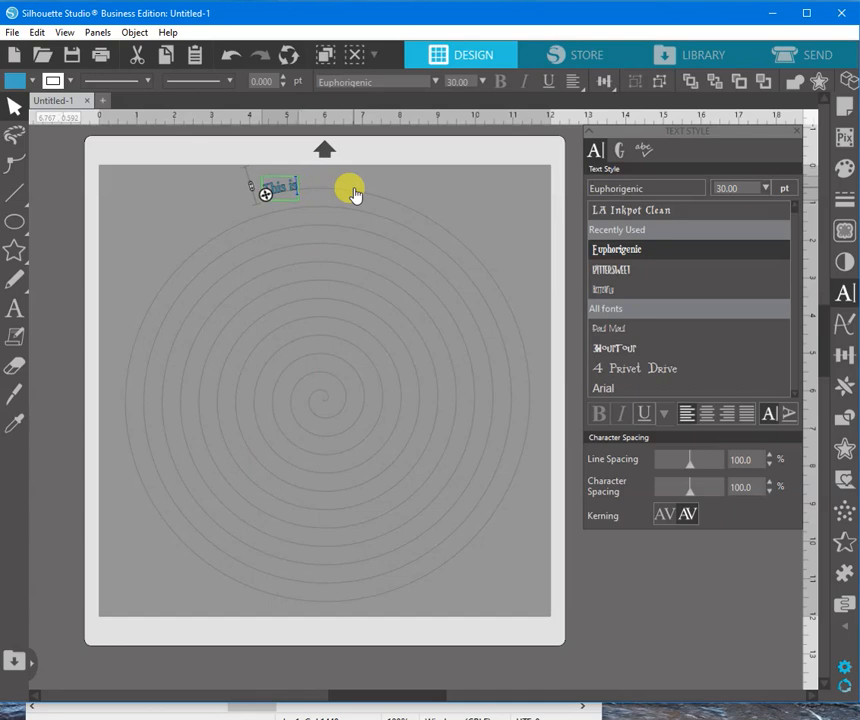
pyautogui.press('BackSpace')
pyautogui.press('BackSpace')
pyautogui.press('BackSpace')
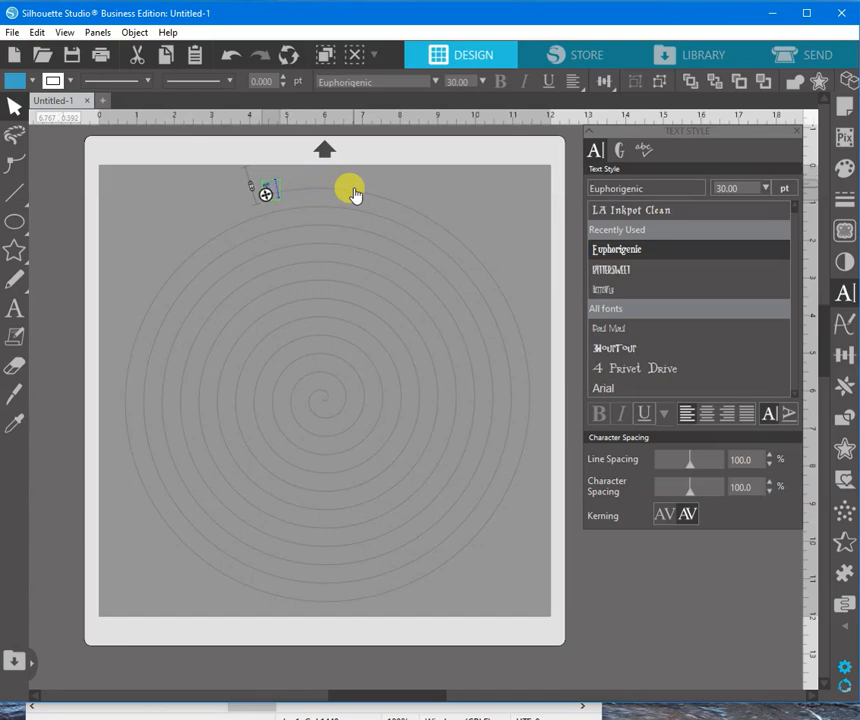
pyautogui.hotkey('ctrl', 'v')
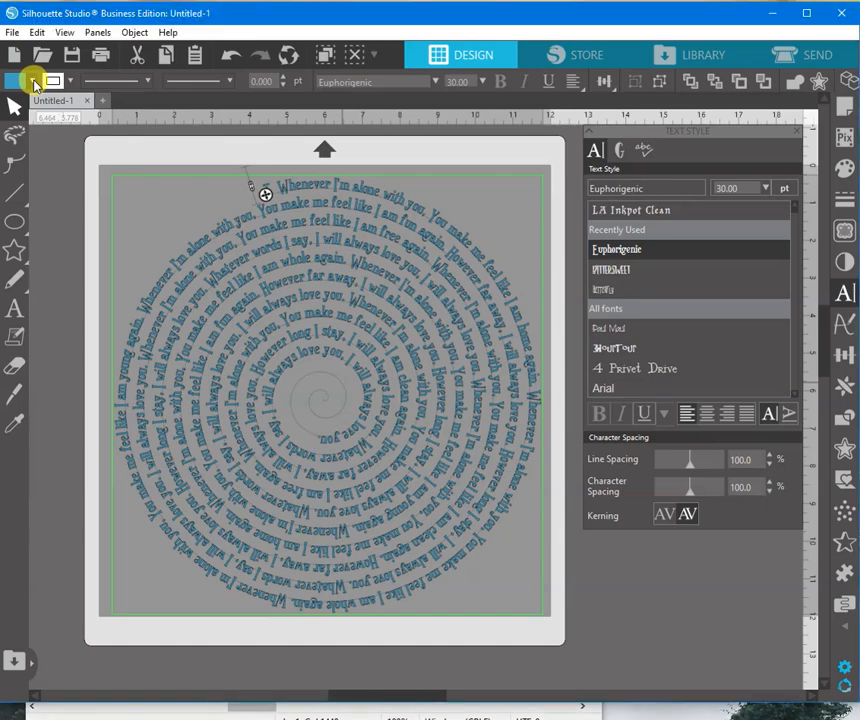
# Fill the spiral lyrics with black and make them a compound path.
pyautogui.click(33, 82)
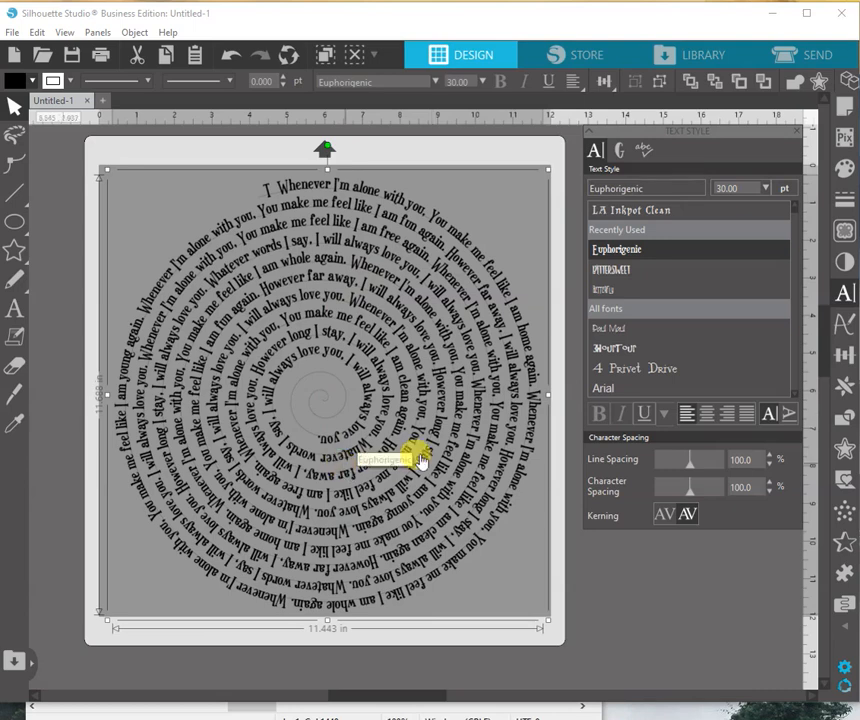
pyautogui.rightClick(418, 258)
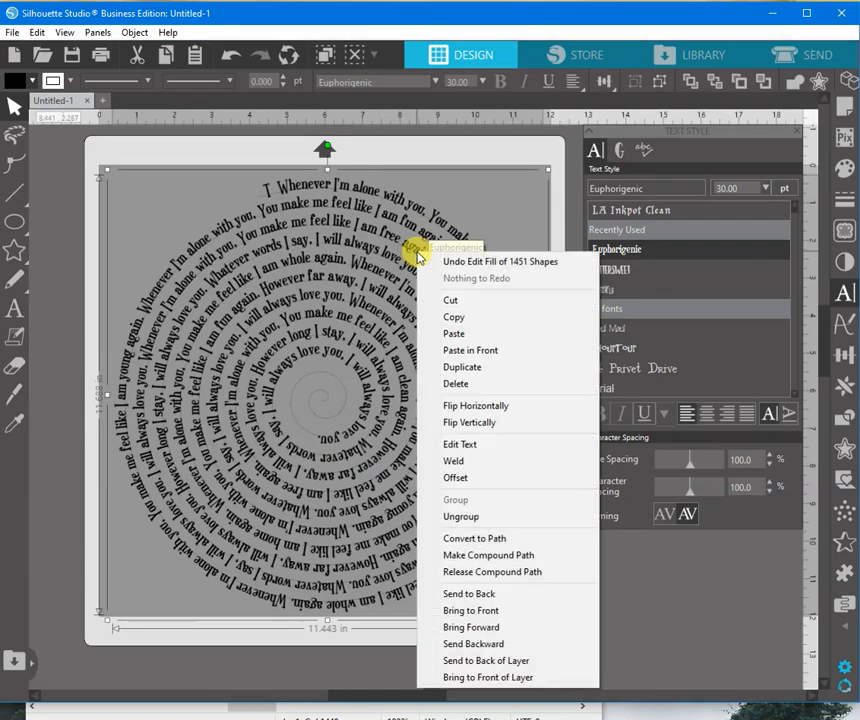
pyautogui.click(495, 556)
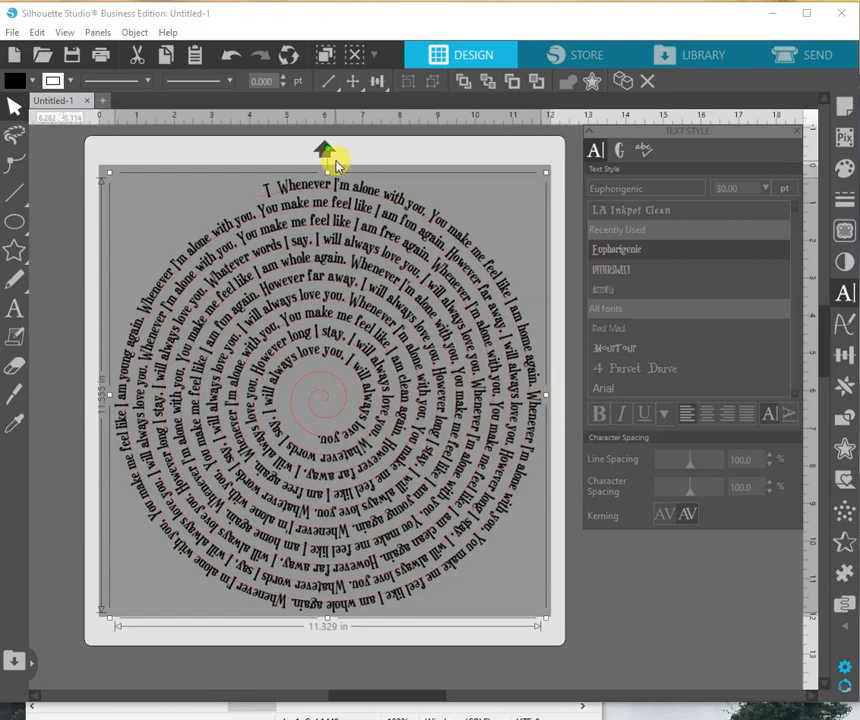
# Rotate the spiral lyrics together with the spiral line about 45 degrees counterclockwise.
pyautogui.moveTo(327, 152); pyautogui.dragTo(63, 296)
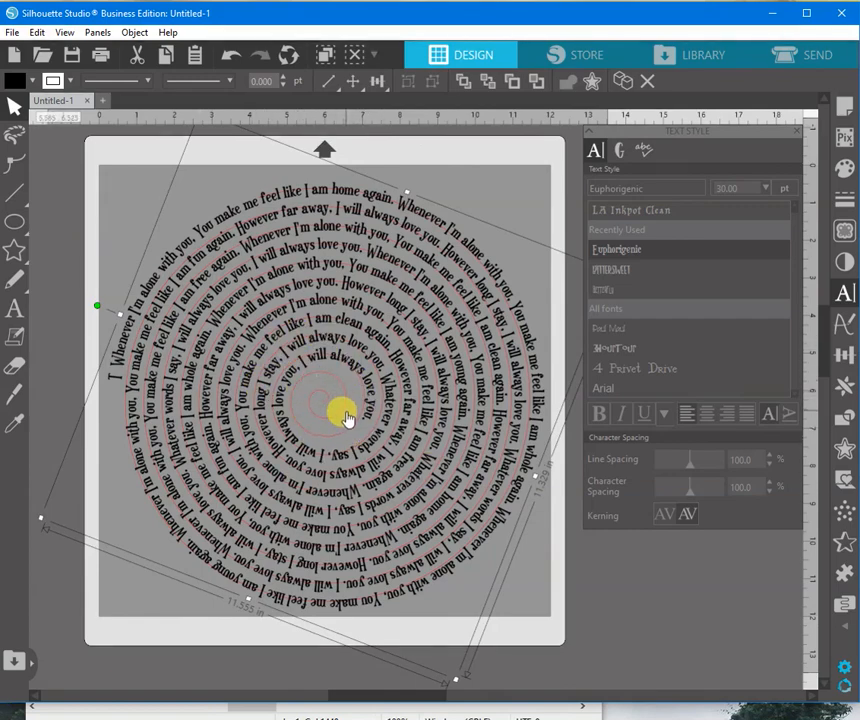
pyautogui.moveTo(96, 303); pyautogui.dragTo(147, 227)
# Draw a blue-filled circle about 3.8 in wide over the center of the spiral lyrics.
pyautogui.moveTo(15, 222)
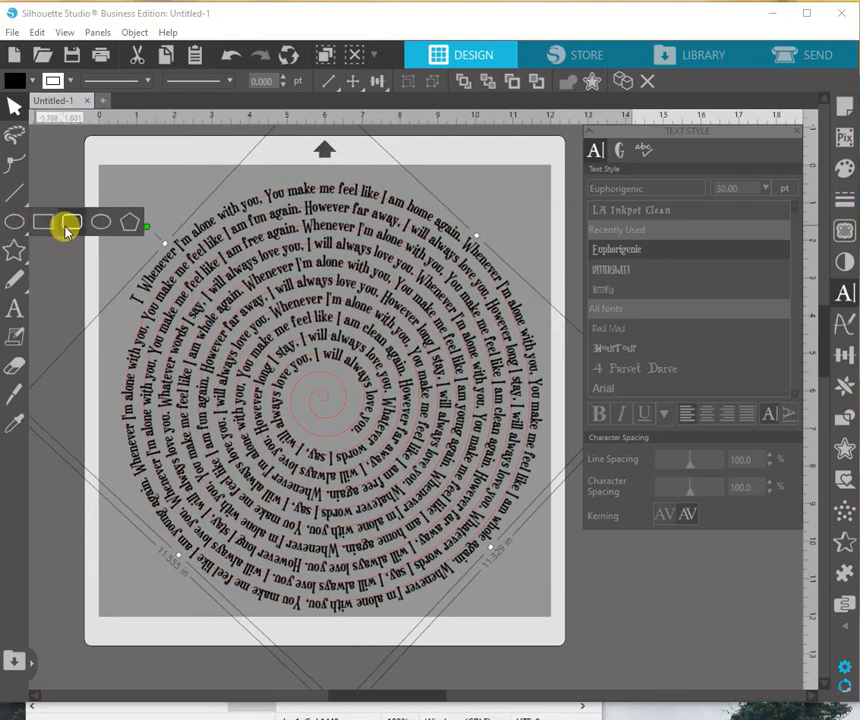
pyautogui.click(105, 223)
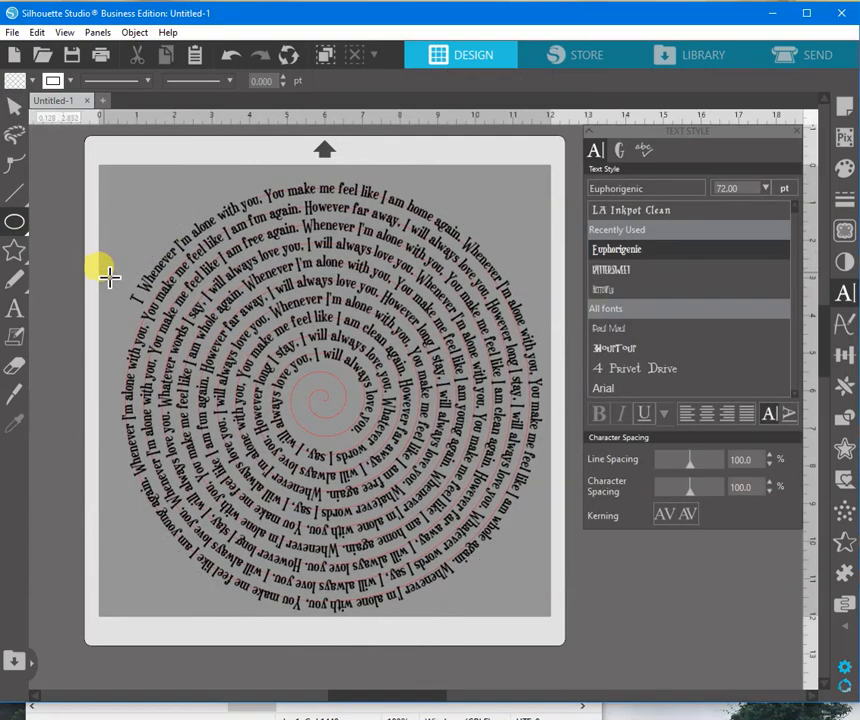
pyautogui.moveTo(101, 268)
pyautogui.mouseDown()
pyautogui.moveTo(204, 370)
pyautogui.moveTo(357, 426)
pyautogui.moveTo(374, 451)
pyautogui.moveTo(432, 486)
pyautogui.moveTo(366, 439)
pyautogui.mouseUp()
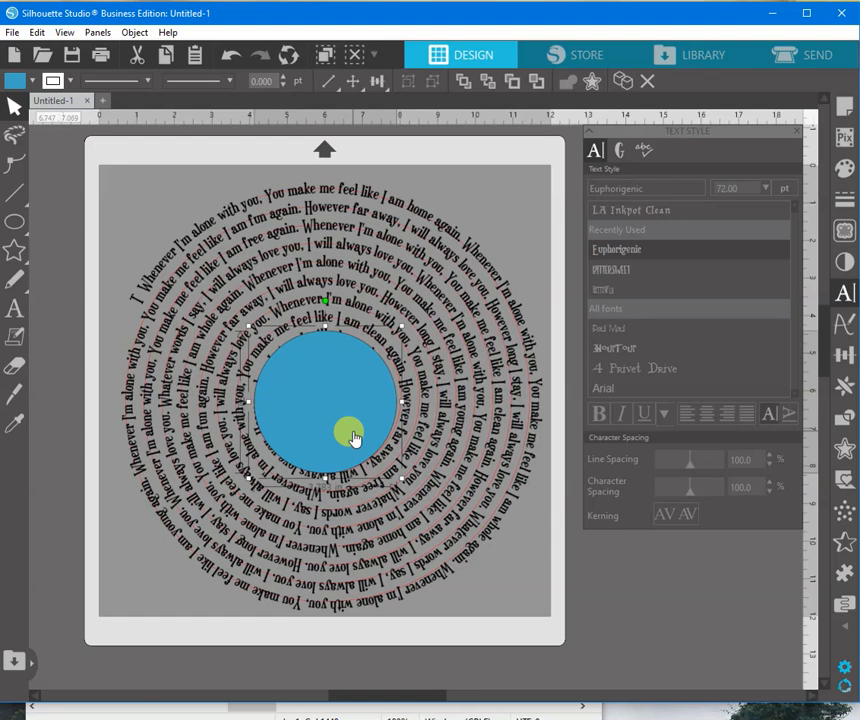
# Move the red spiral line off the mat to the left of the lyrics.
pyautogui.click(142, 328)
pyautogui.moveTo(143, 329); pyautogui.dragTo(0, 332)
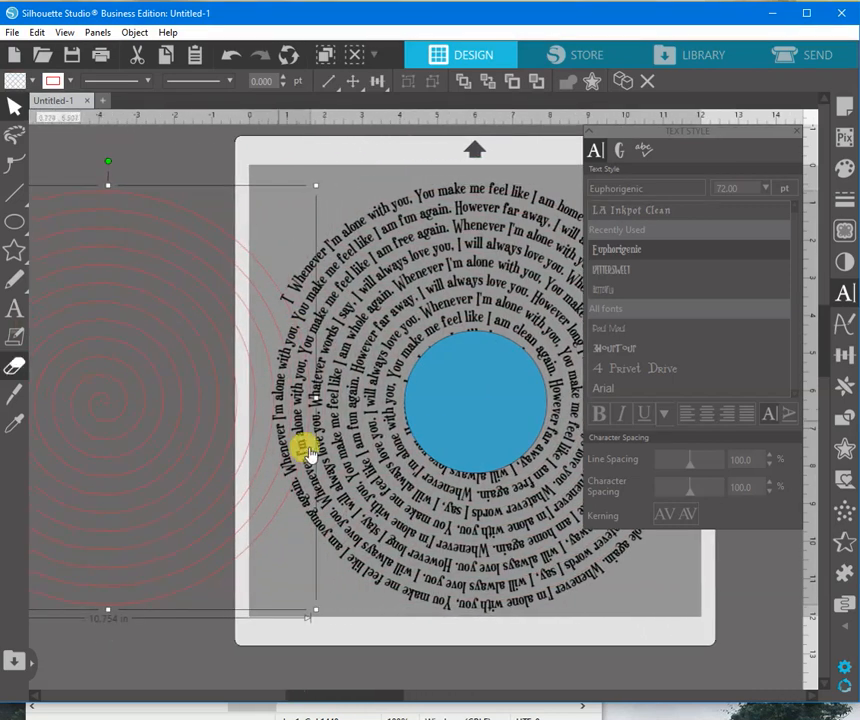
pyautogui.moveTo(250, 560); pyautogui.dragTo(125, 541)
pyautogui.moveTo(351, 703); pyautogui.dragTo(390, 705)
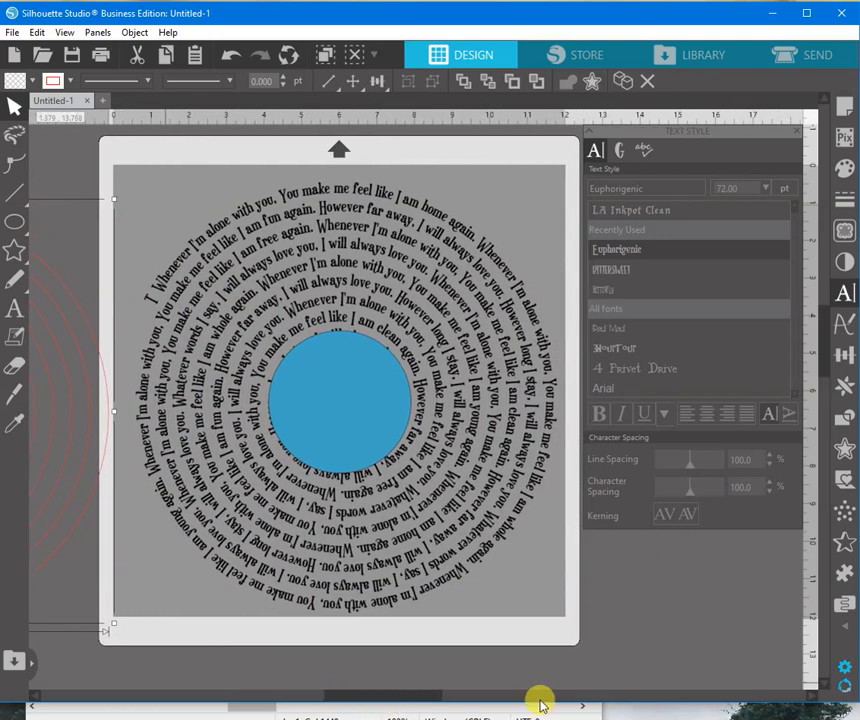